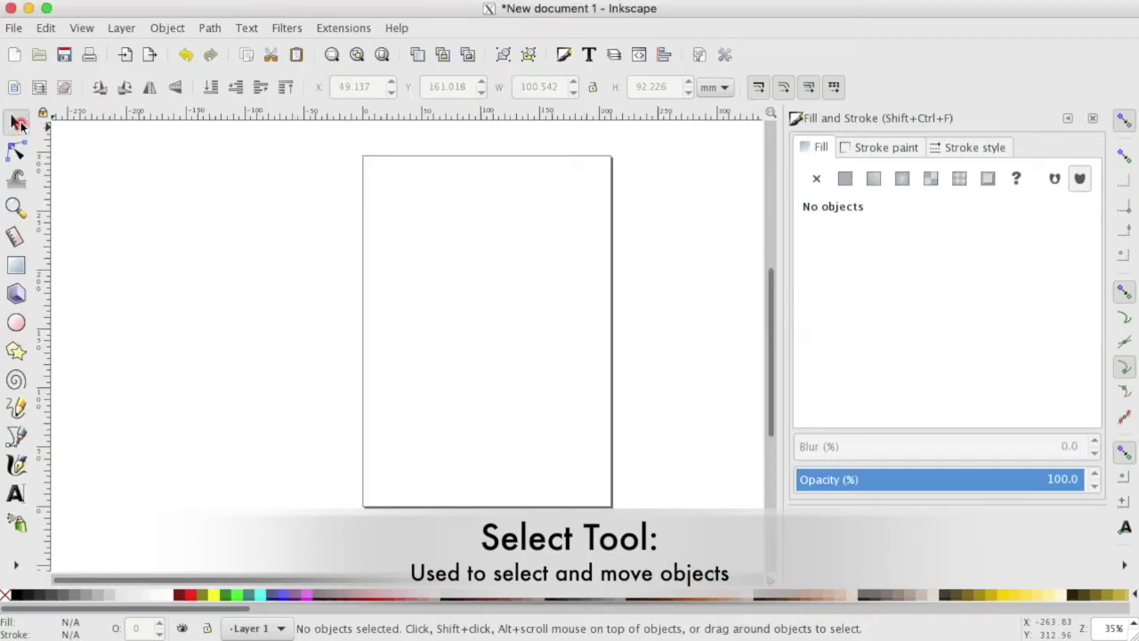
# Step: Draw a circle with the Ellipse tool on the upper part of the page
pyautogui.click(17, 326)
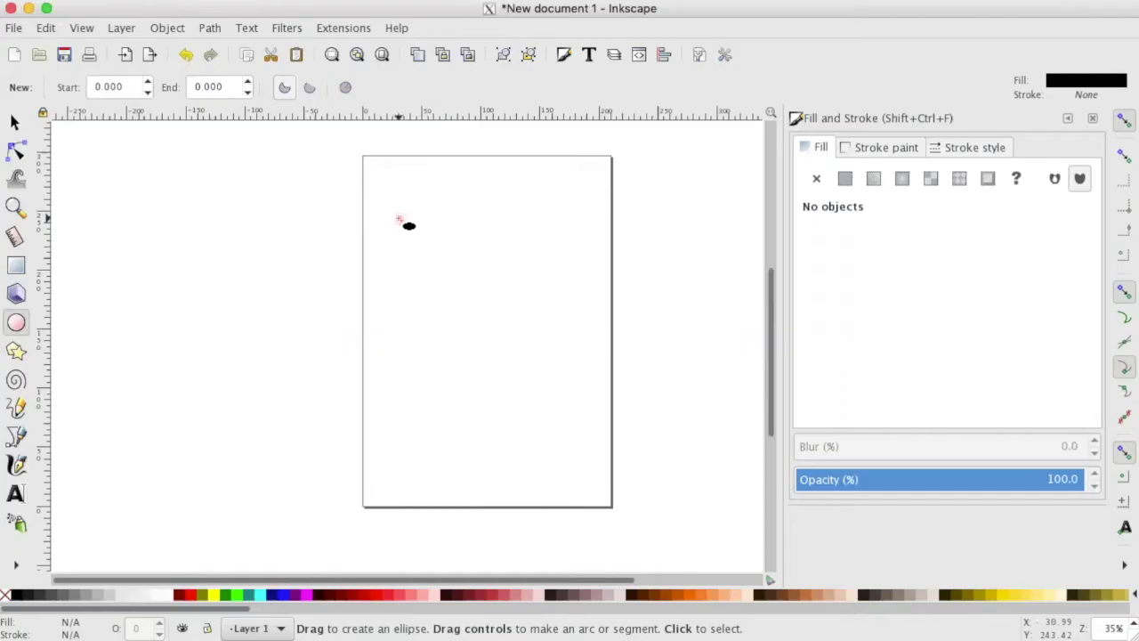
pyautogui.moveTo(398, 219); pyautogui.dragTo(532, 366)
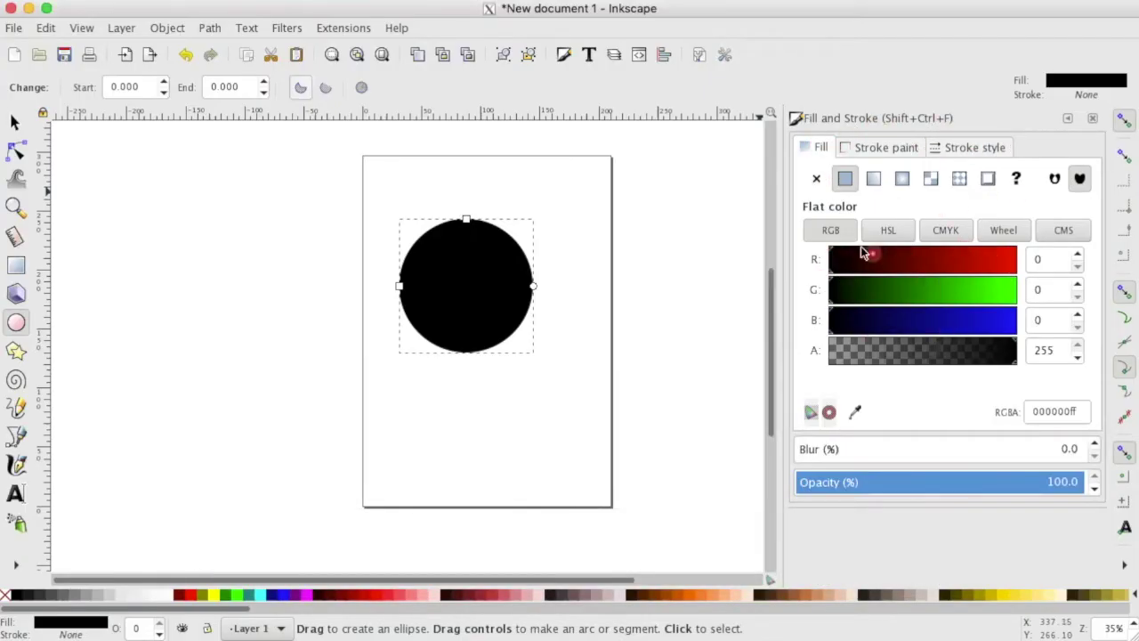
# Step: Remove the circle's fill, give it a flat black stroke, and show the stroke style settings
pyautogui.click(818, 182)
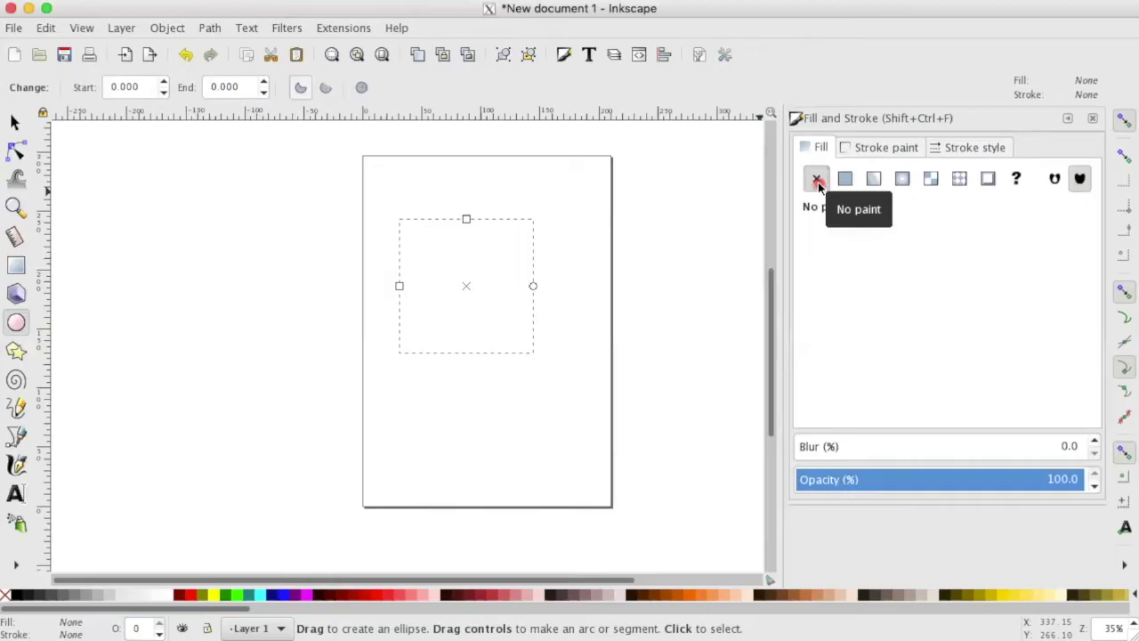
pyautogui.click(888, 149)
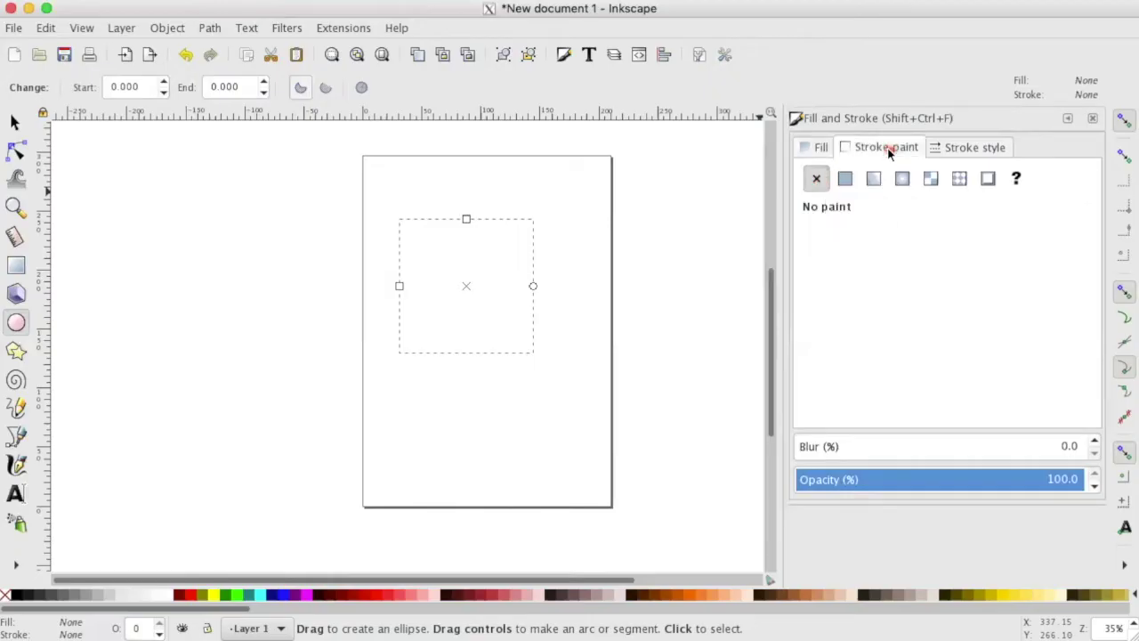
pyautogui.click(846, 179)
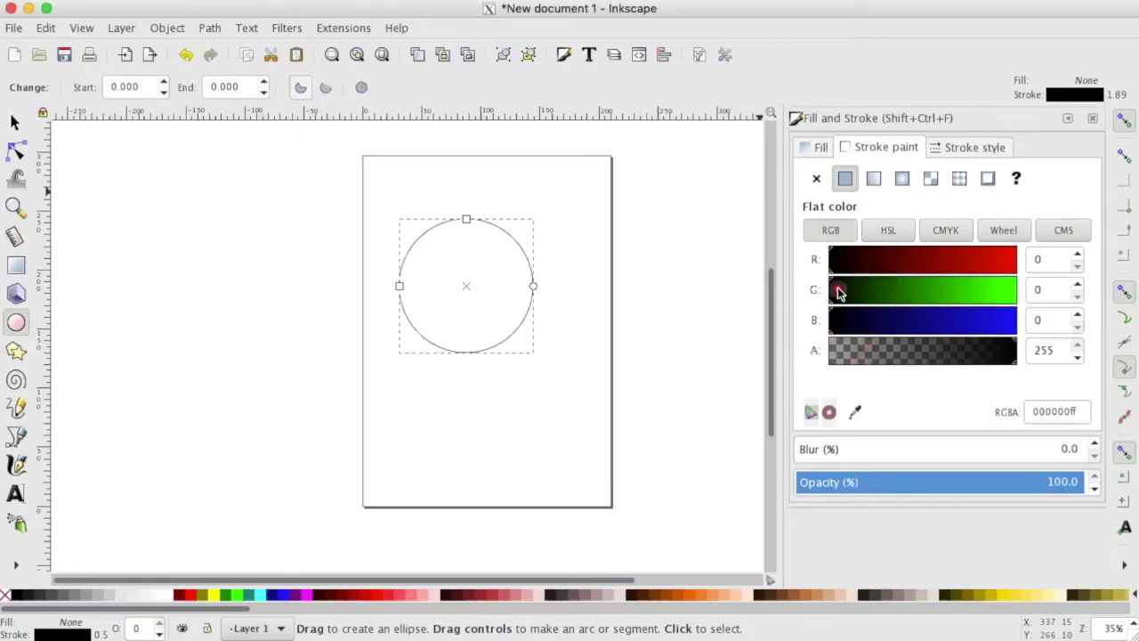
pyautogui.click(973, 147)
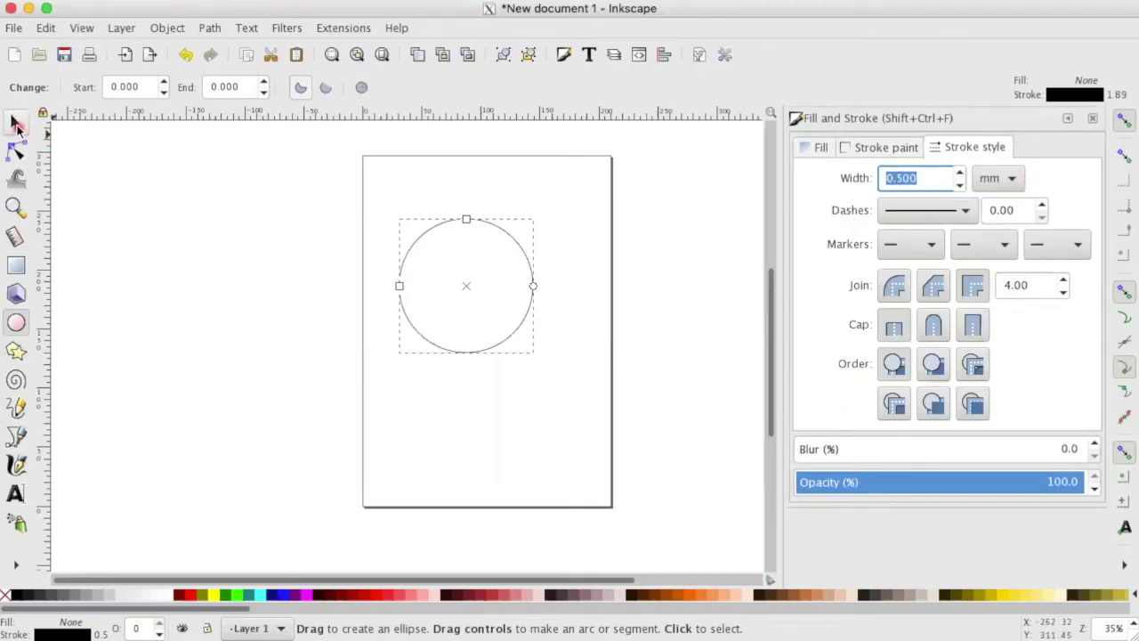
# Step: With proportions locked and units in inches, set the circle's width to 3 for a 3 × 3 in circle
pyautogui.click(16, 124)
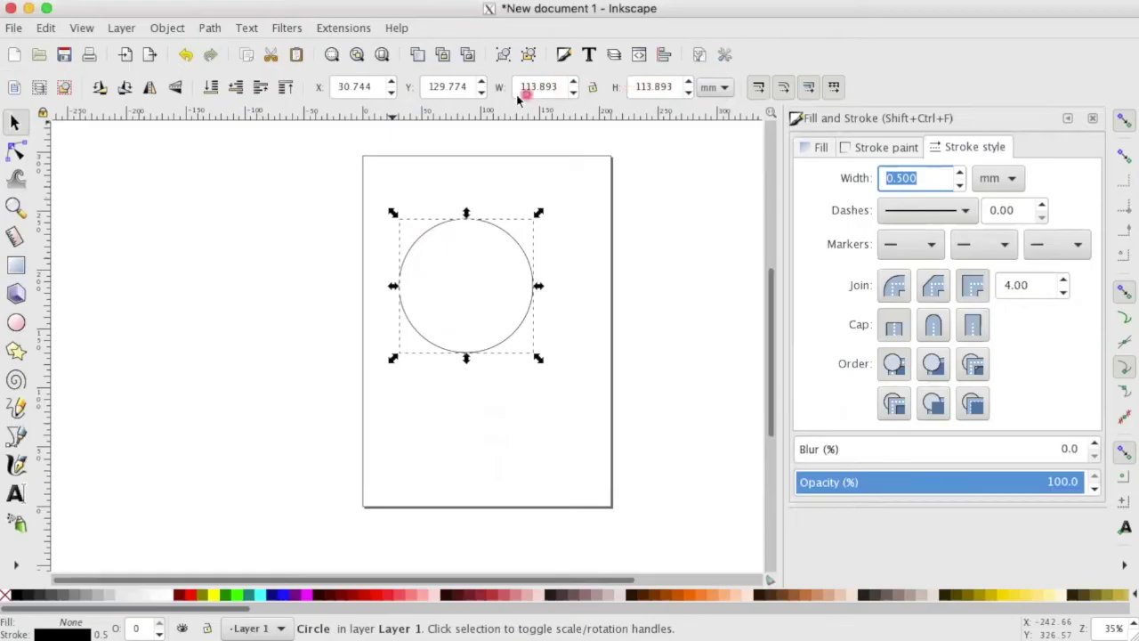
pyautogui.click(595, 94)
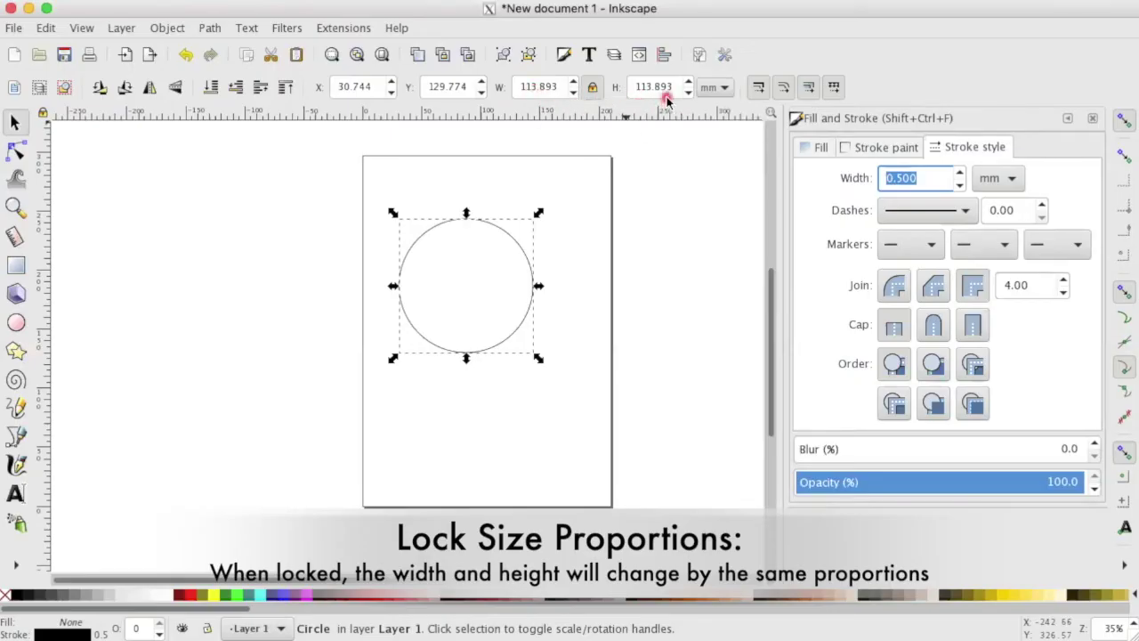
pyautogui.click(726, 89)
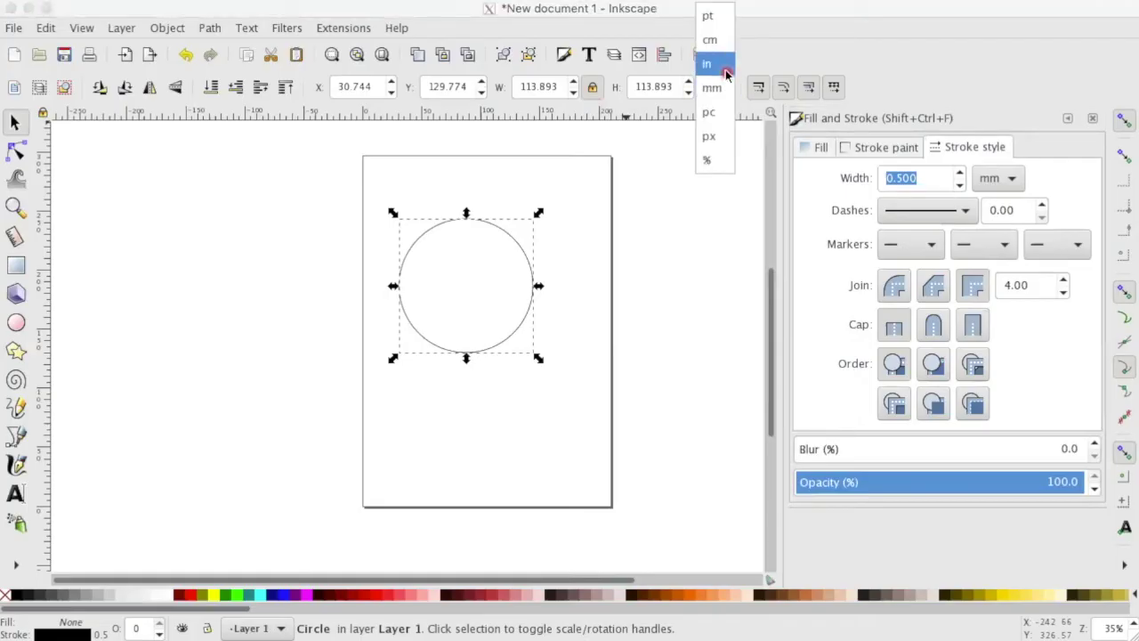
pyautogui.click(726, 74)
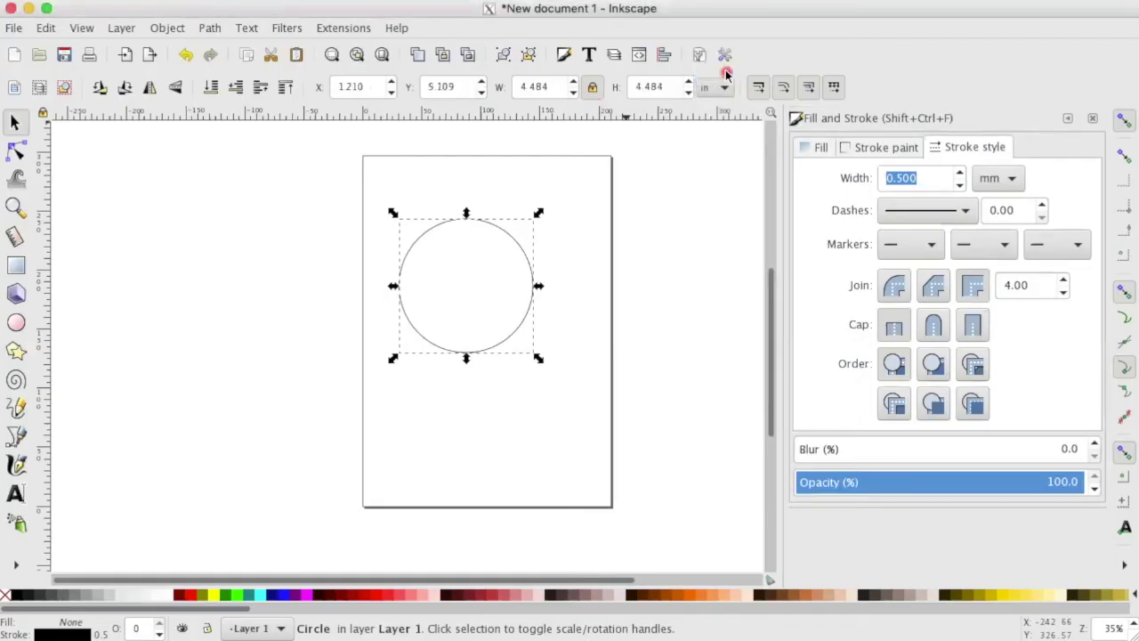
pyautogui.doubleClick(537, 89)
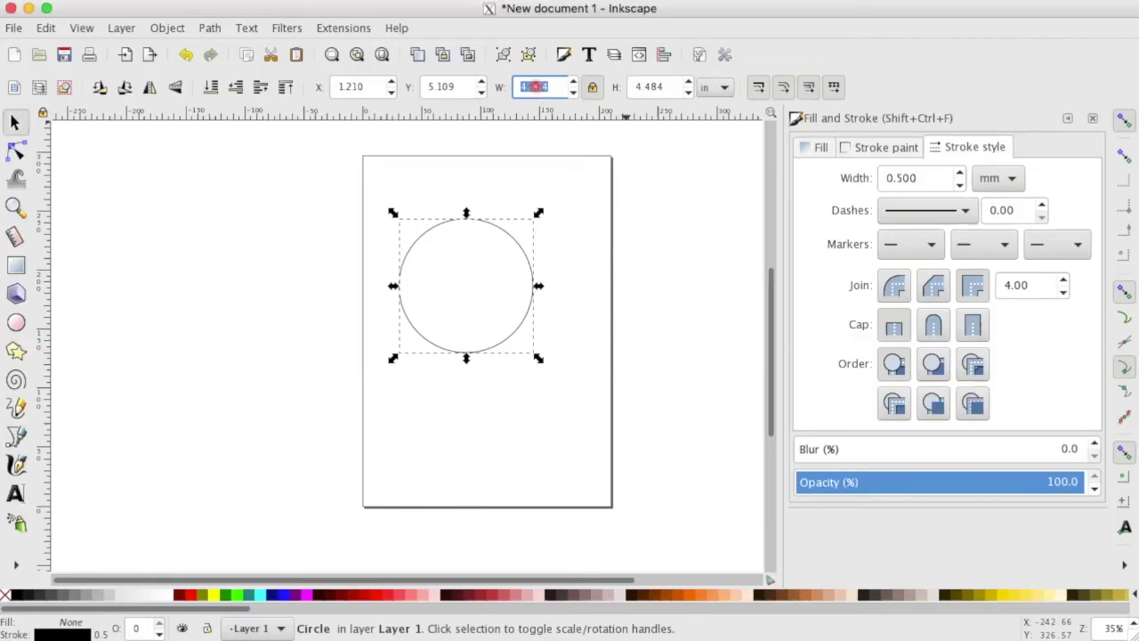
pyautogui.write('3')
pyautogui.press('Return')
pyautogui.click(605, 100)
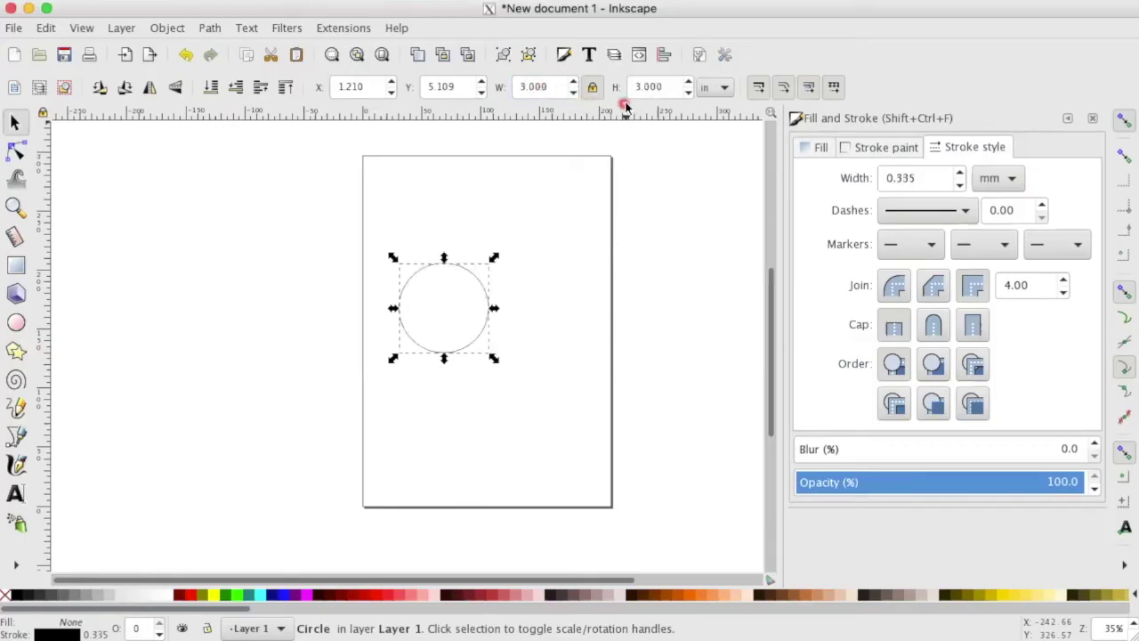
pyautogui.click(647, 101)
pyautogui.click(496, 278)
# Step: Draw a small circle, size it to 0.248 in, and nudge it near the top of the big circle
pyautogui.click(16, 322)
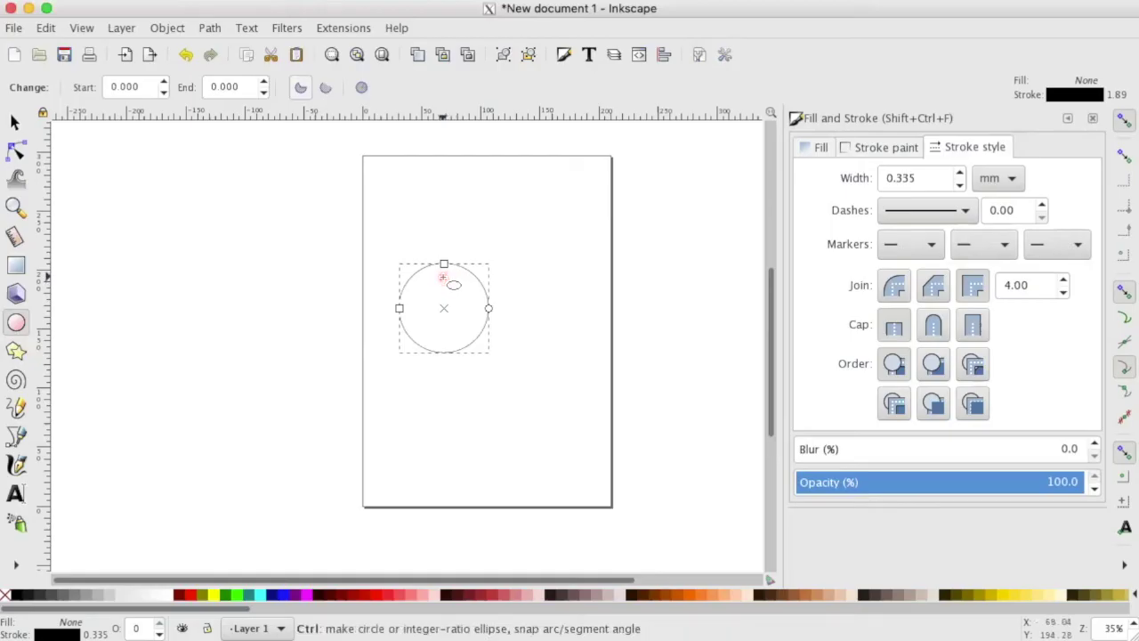
pyautogui.moveTo(442, 278); pyautogui.dragTo(452, 285)
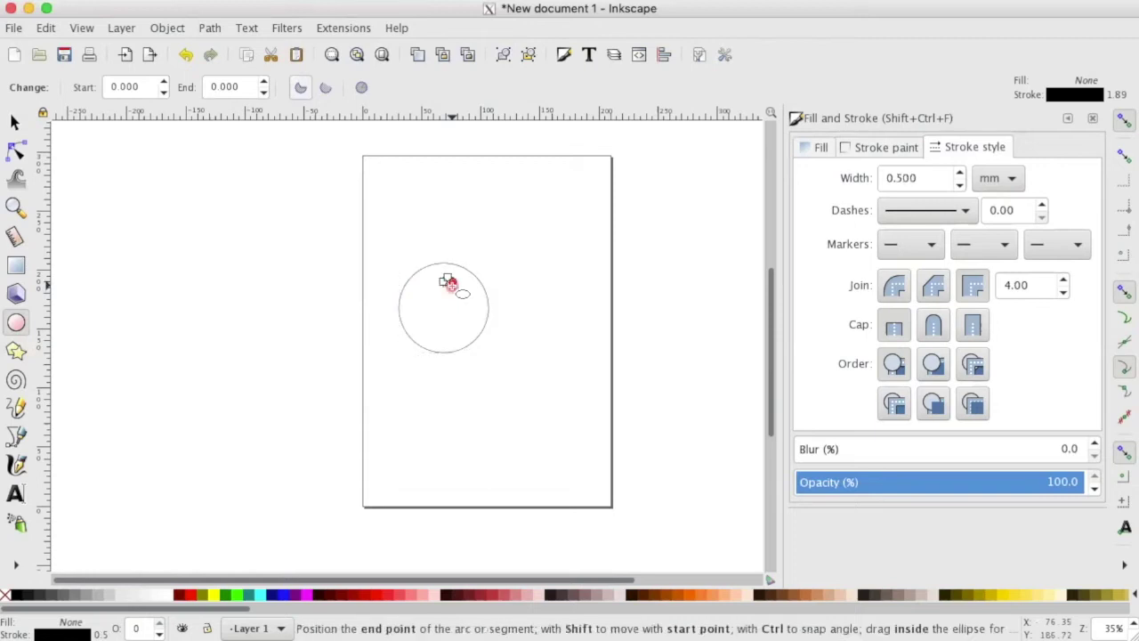
pyautogui.click(16, 122)
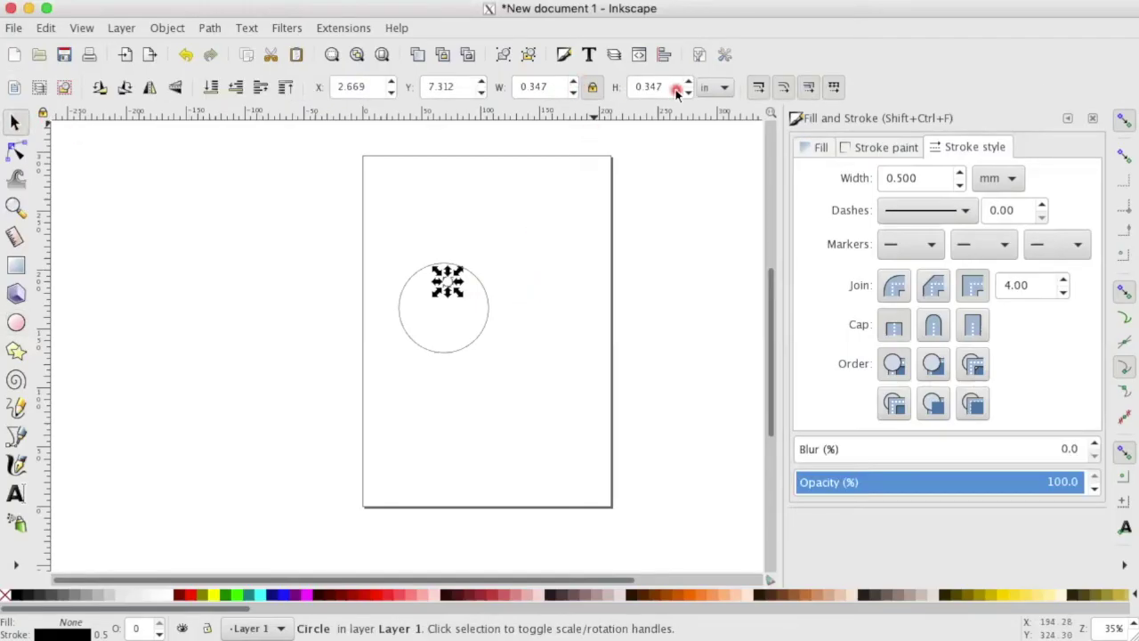
pyautogui.doubleClick(552, 87)
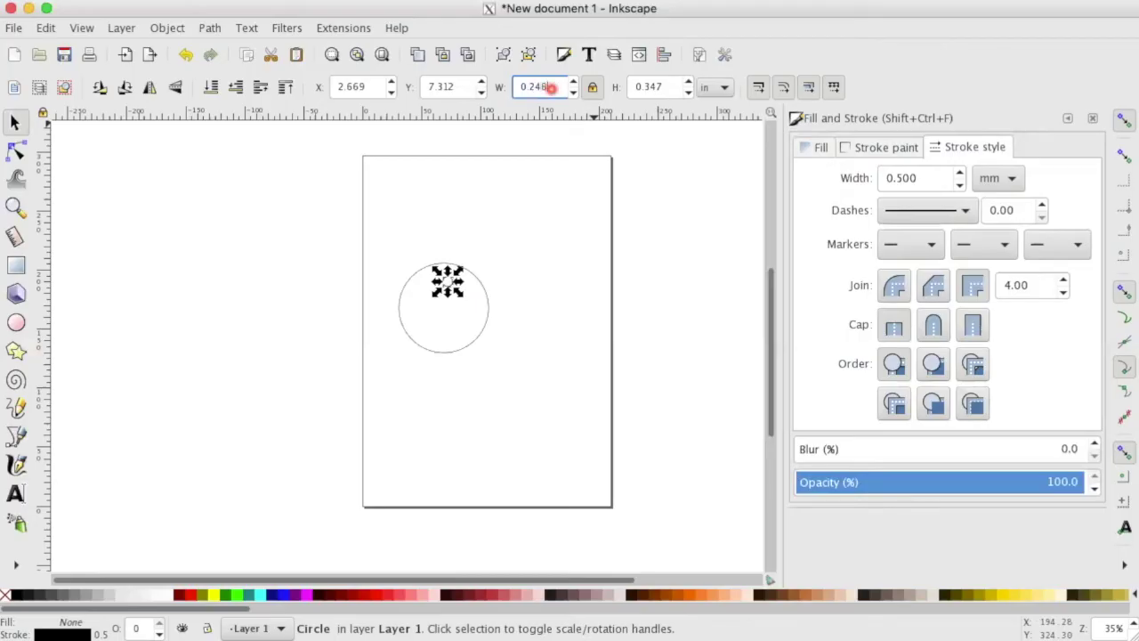
pyautogui.write('248')
pyautogui.press('Return')
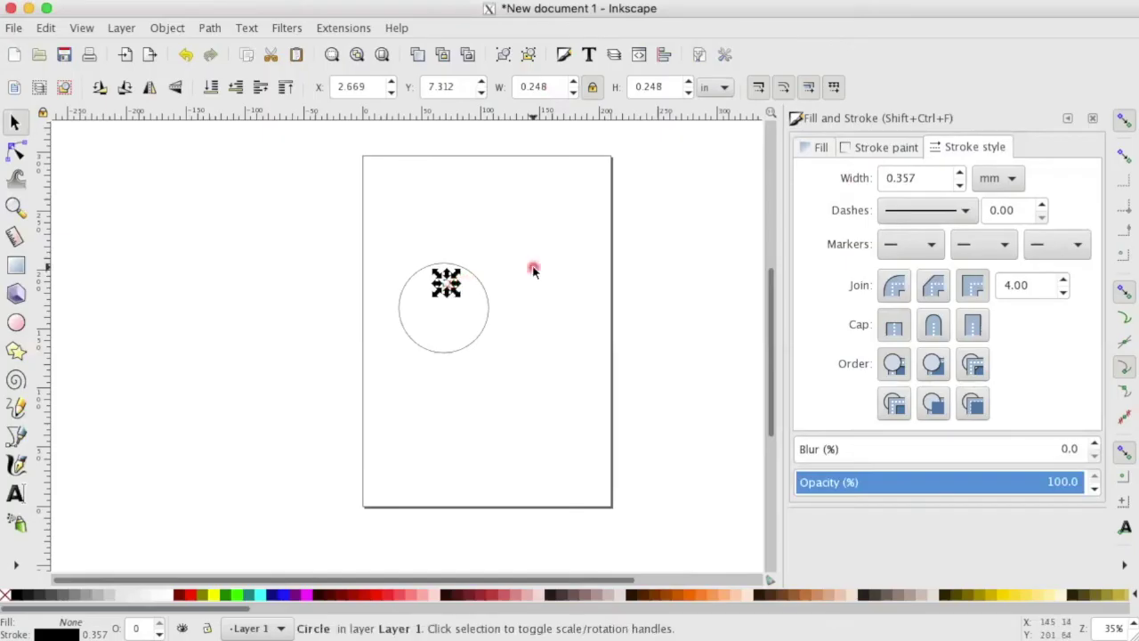
pyautogui.click(448, 285)
pyautogui.click(447, 283)
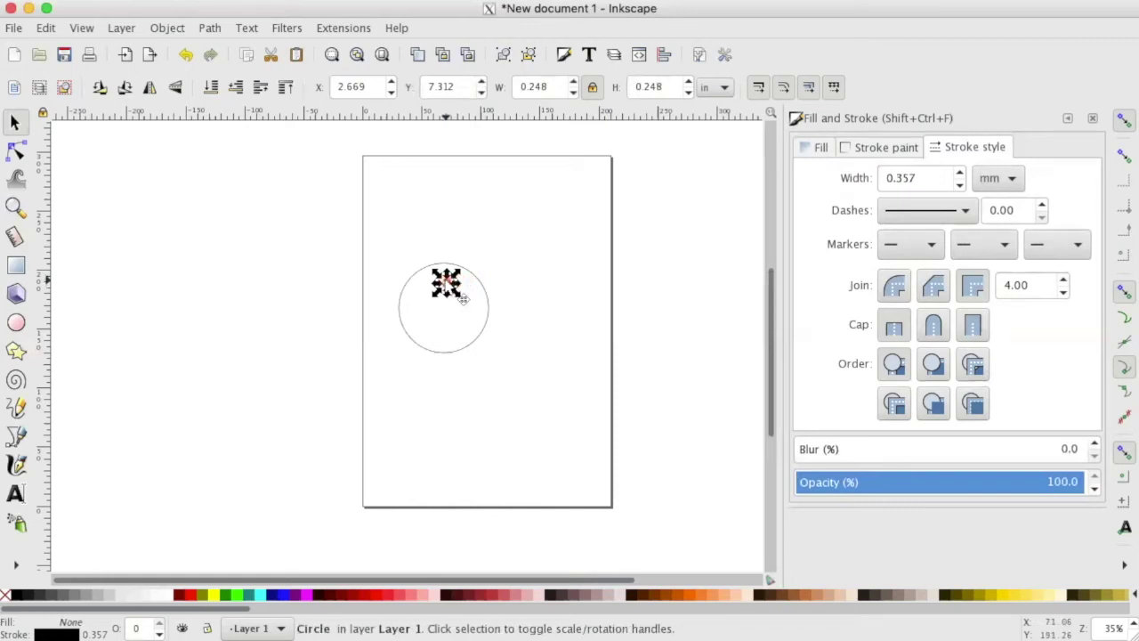
pyautogui.moveTo(445, 280); pyautogui.dragTo(445, 272)
# Step: Rubber-band select both circles and open Object > Align and Distribute
pyautogui.click(534, 275)
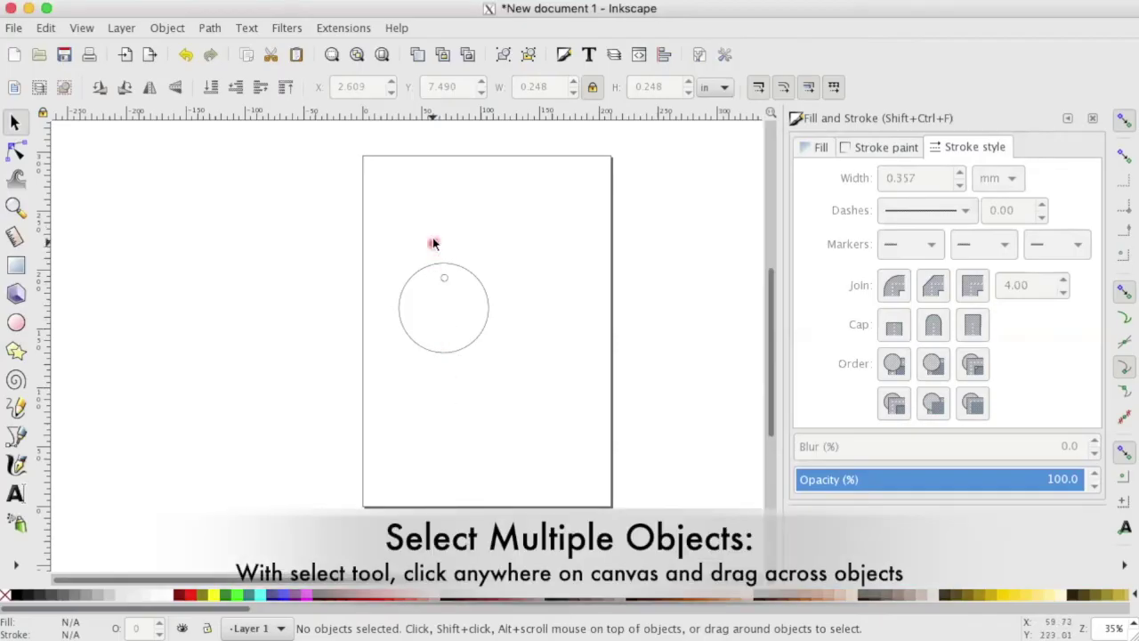
pyautogui.moveTo(385, 235); pyautogui.dragTo(529, 405)
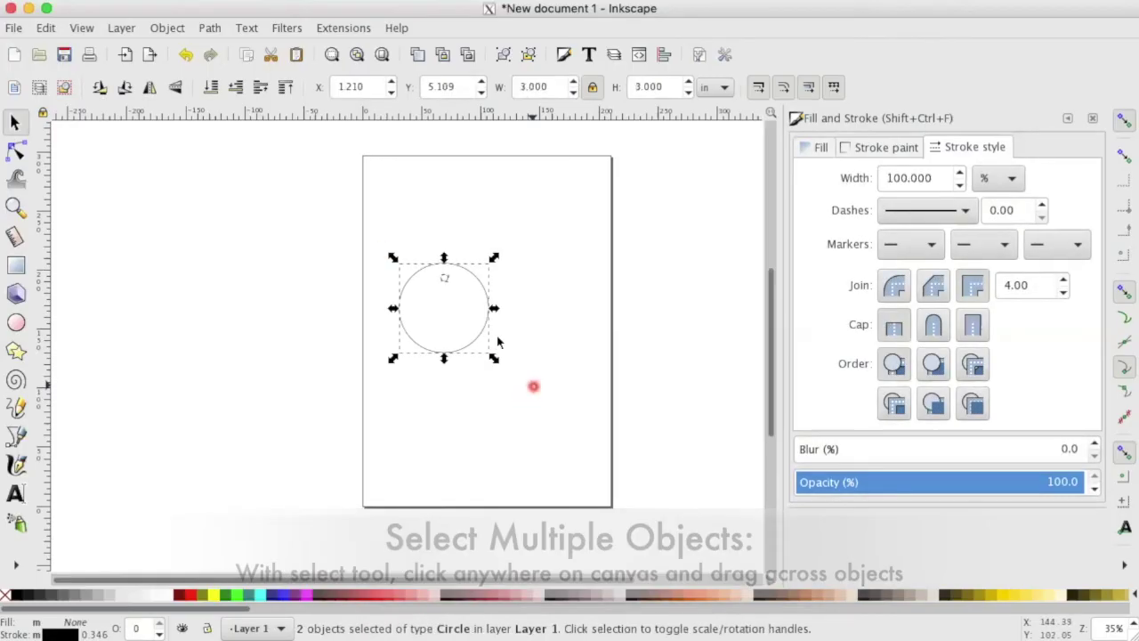
pyautogui.click(171, 30)
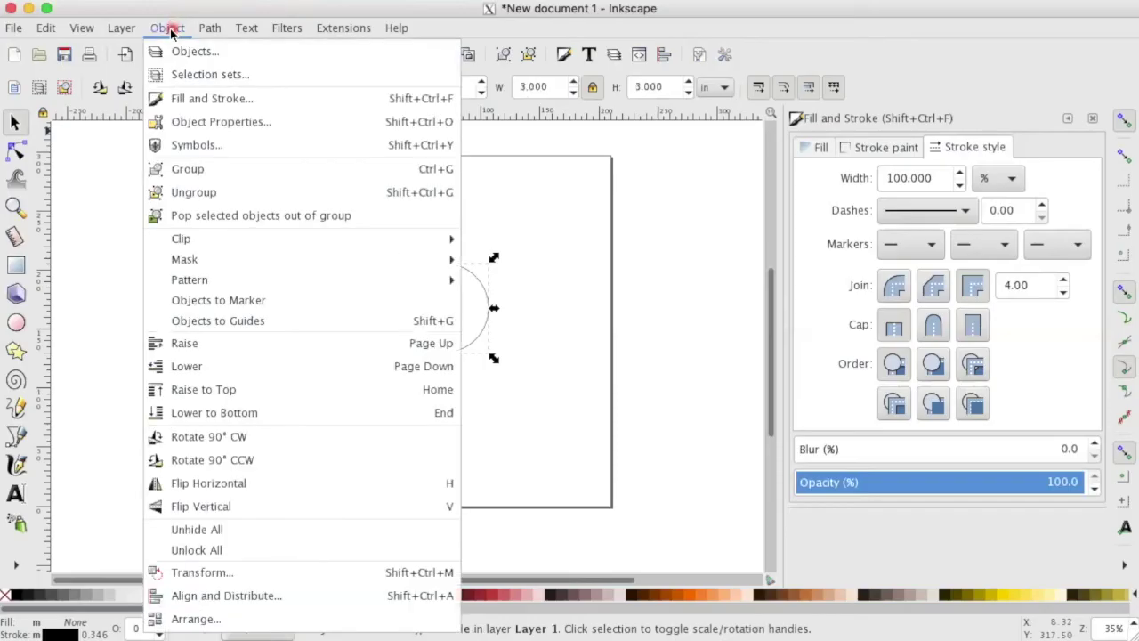
pyautogui.click(244, 598)
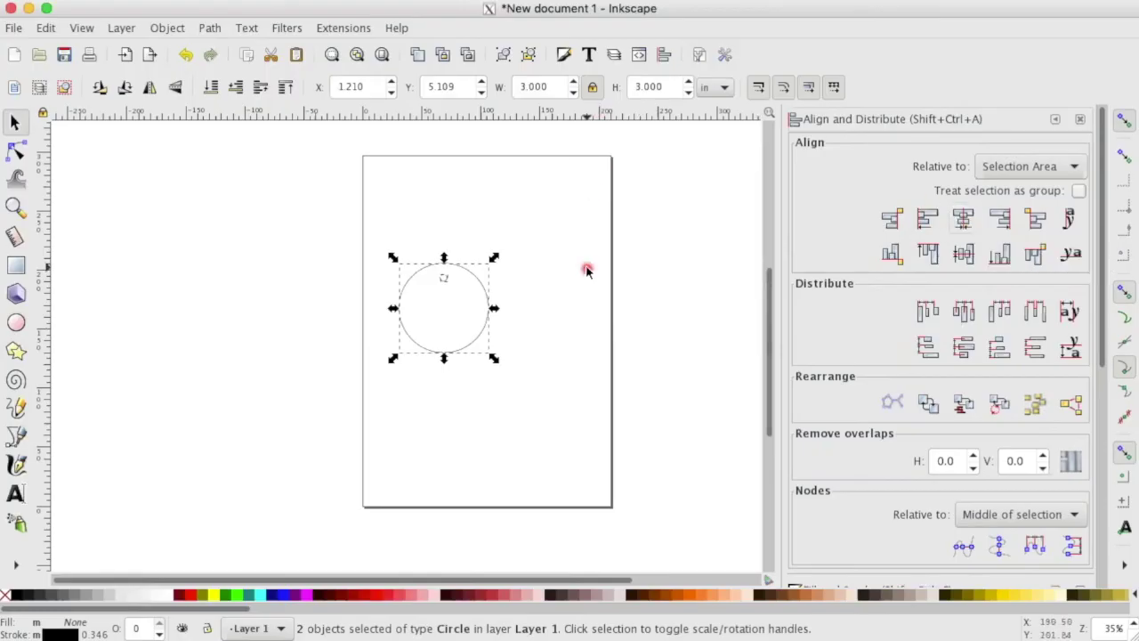
# Step: Deselect the aligned circles by clicking empty canvas, then open the File menu
pyautogui.click(660, 279)
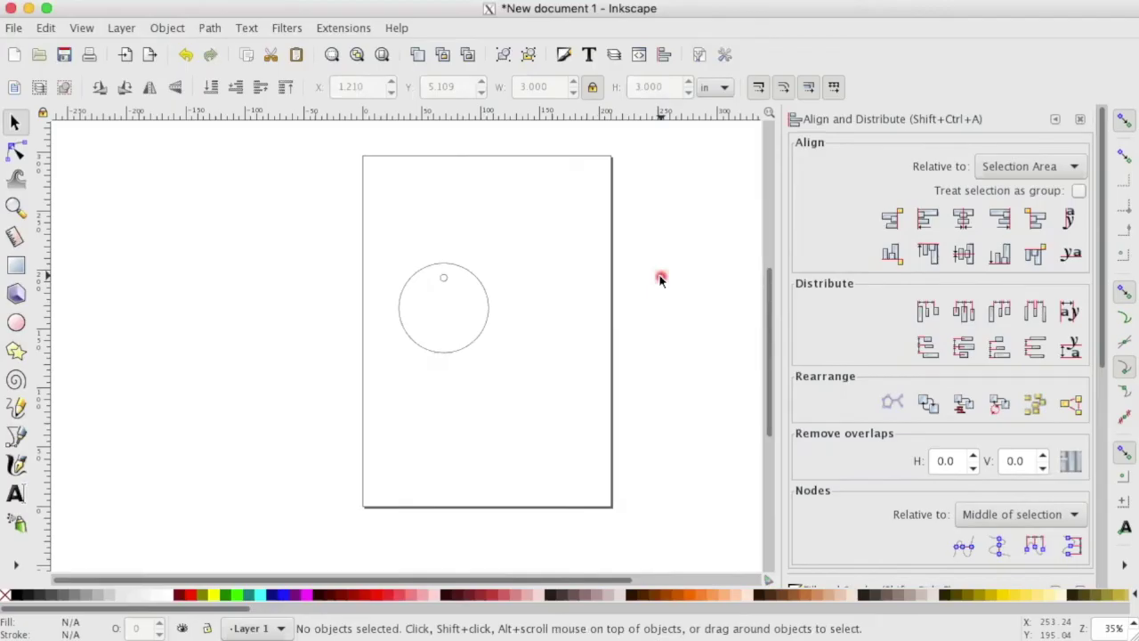
pyautogui.click(12, 31)
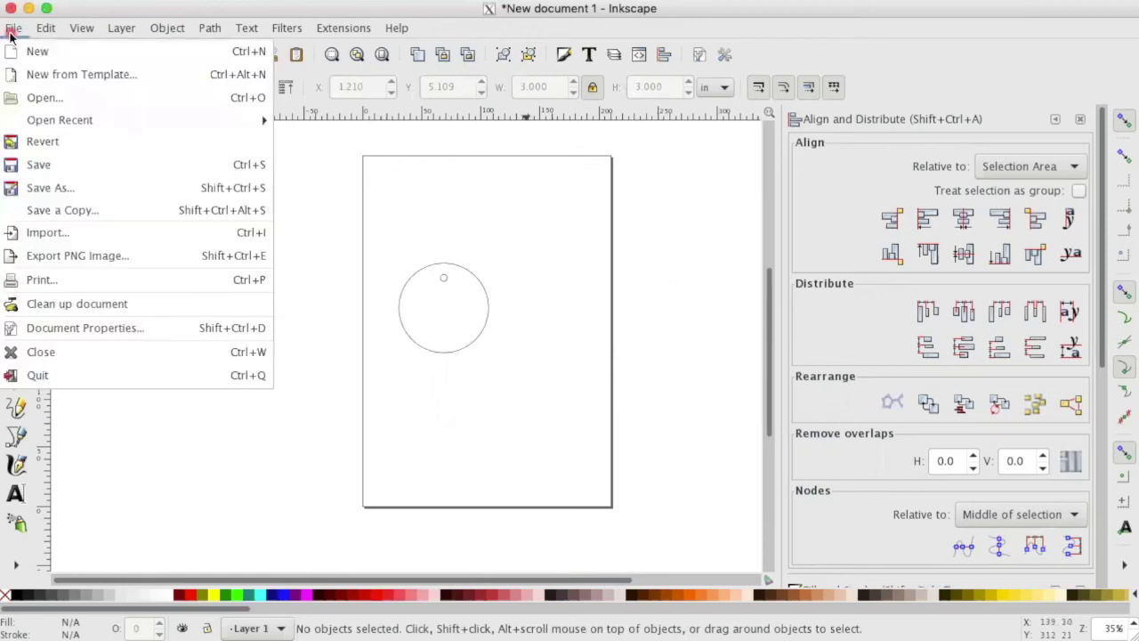
# Step: Choose Save As to store the keychain design as drawing.svg
pyautogui.click(73, 188)
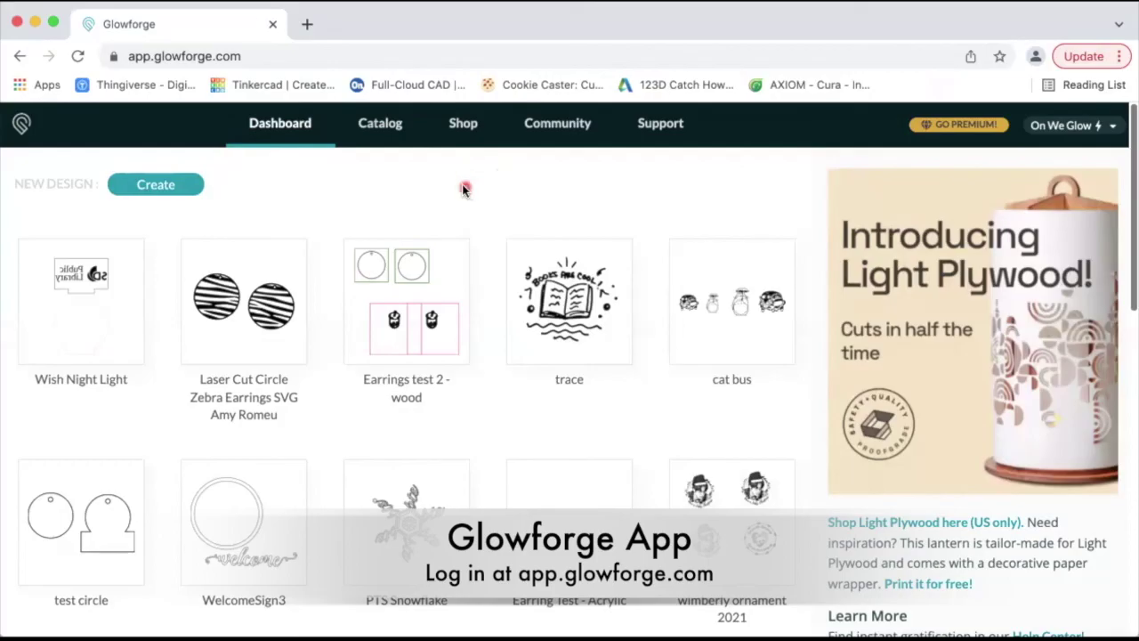
# Step: Create a new blank Glowforge design and upload drawing.svg as its artwork
pyautogui.click(187, 187)
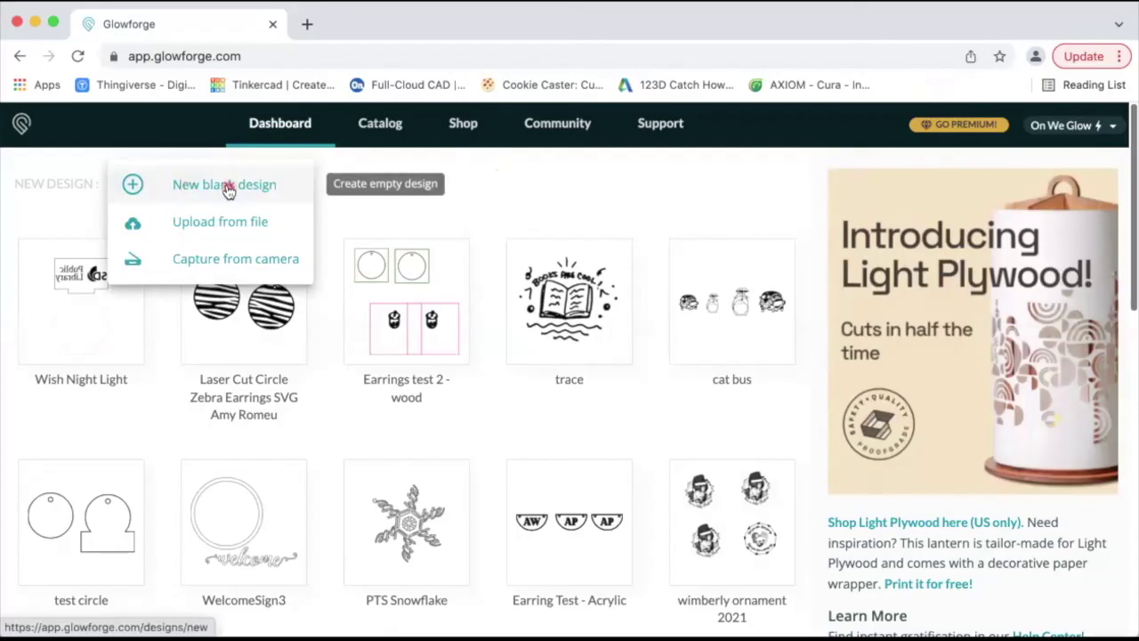
pyautogui.click(228, 188)
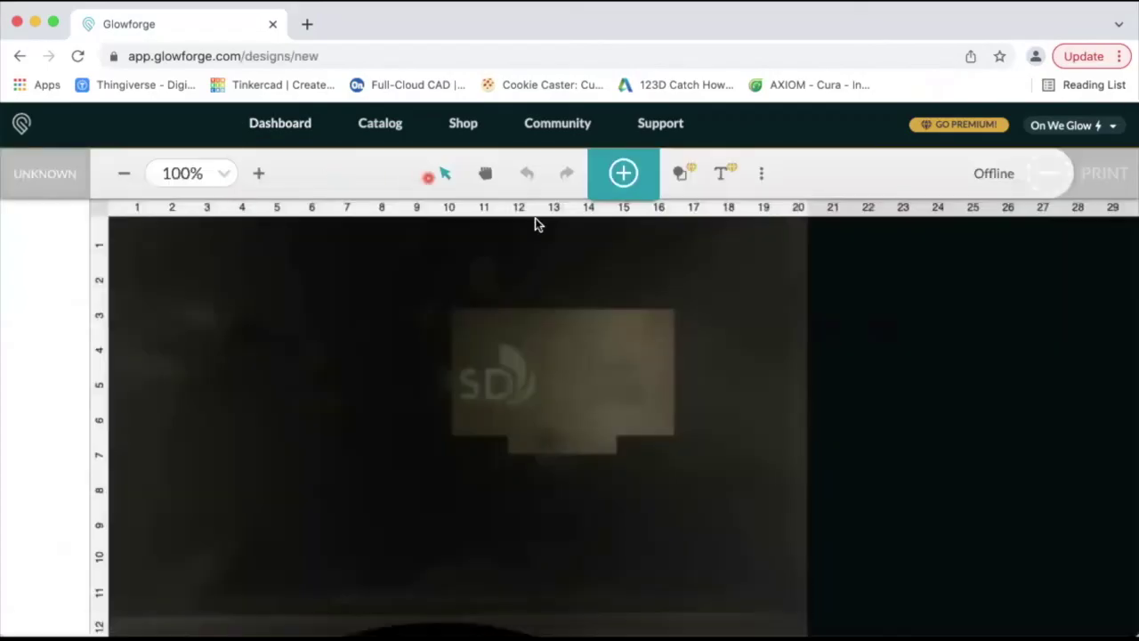
pyautogui.click(626, 177)
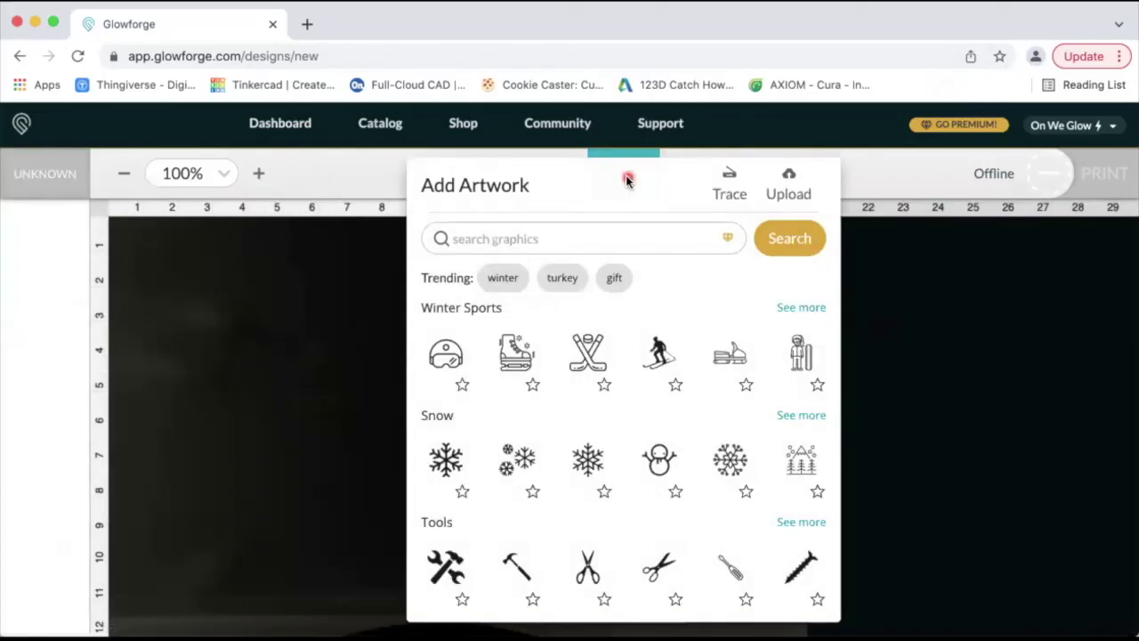
pyautogui.click(790, 203)
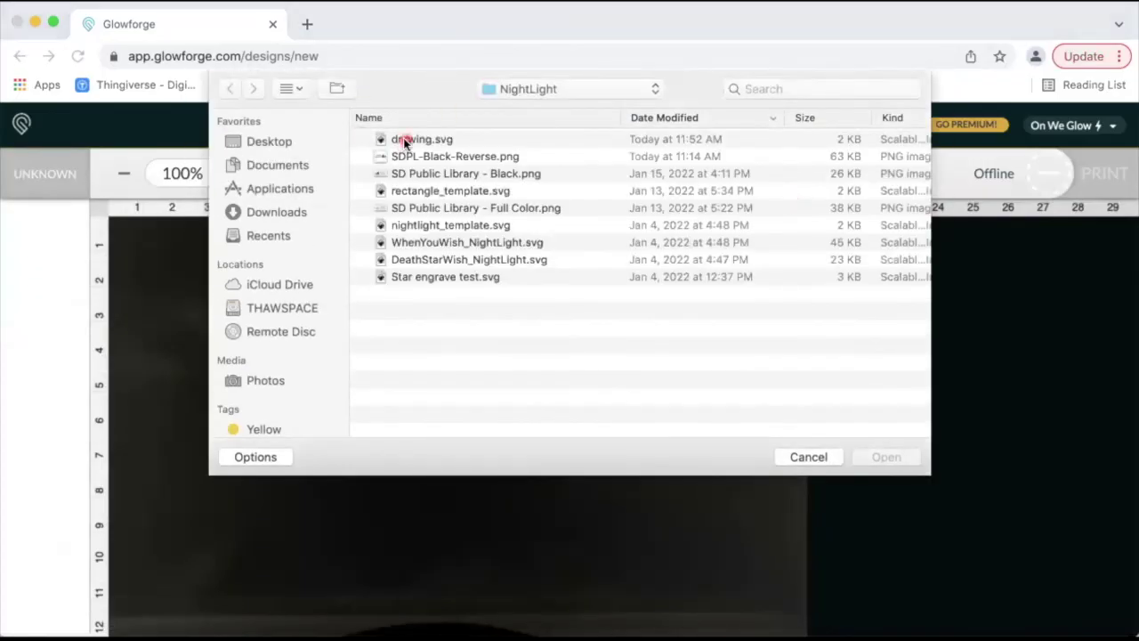
pyautogui.doubleClick(402, 142)
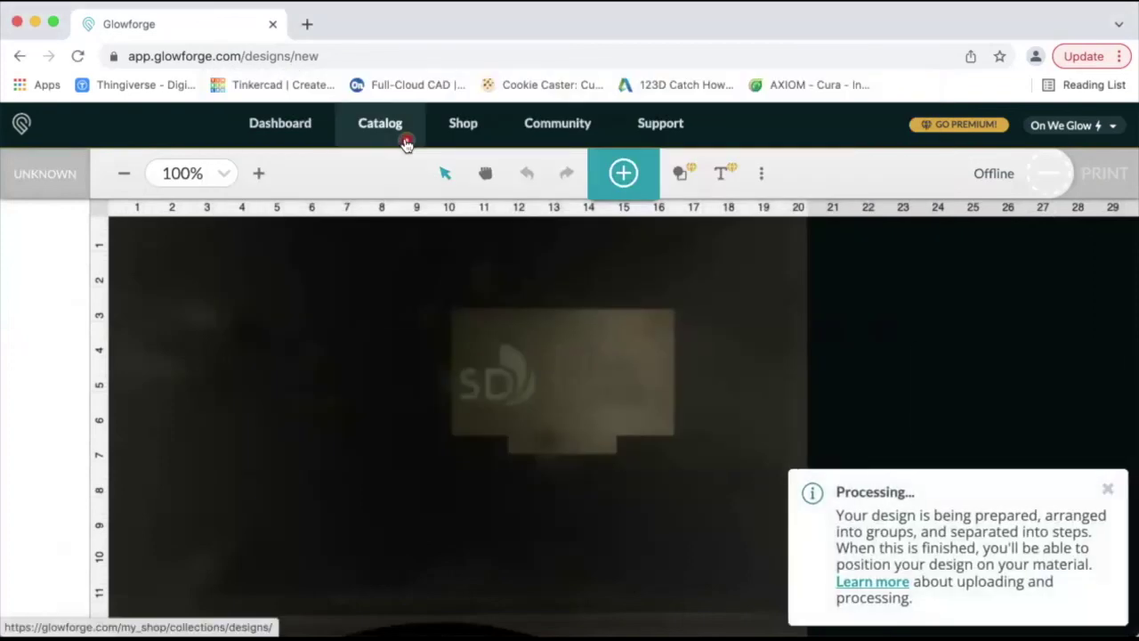